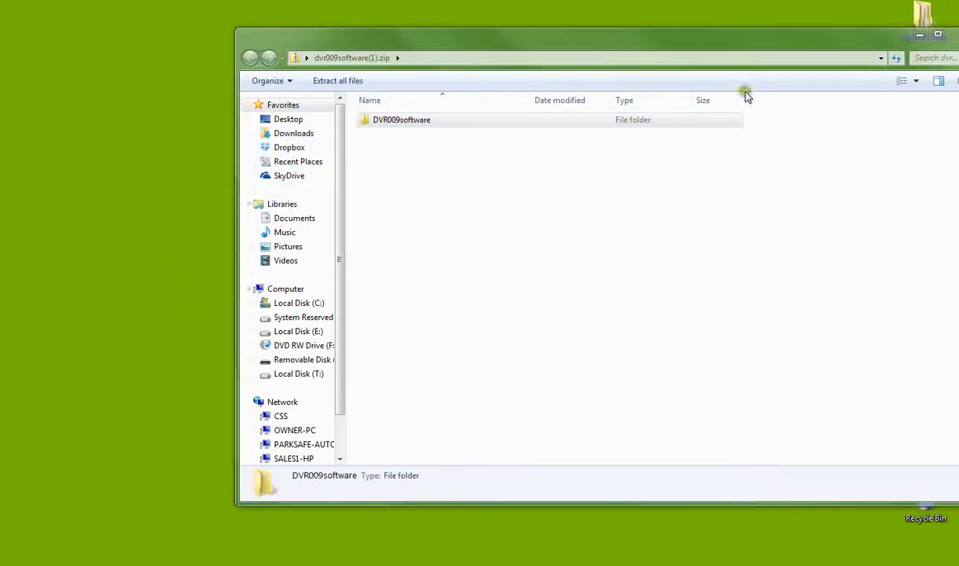
Close the zip archive window and place the copied DVR009software folder beside the archive on the desktop
{"action": "left_click", "coordinate": [951, 34]}
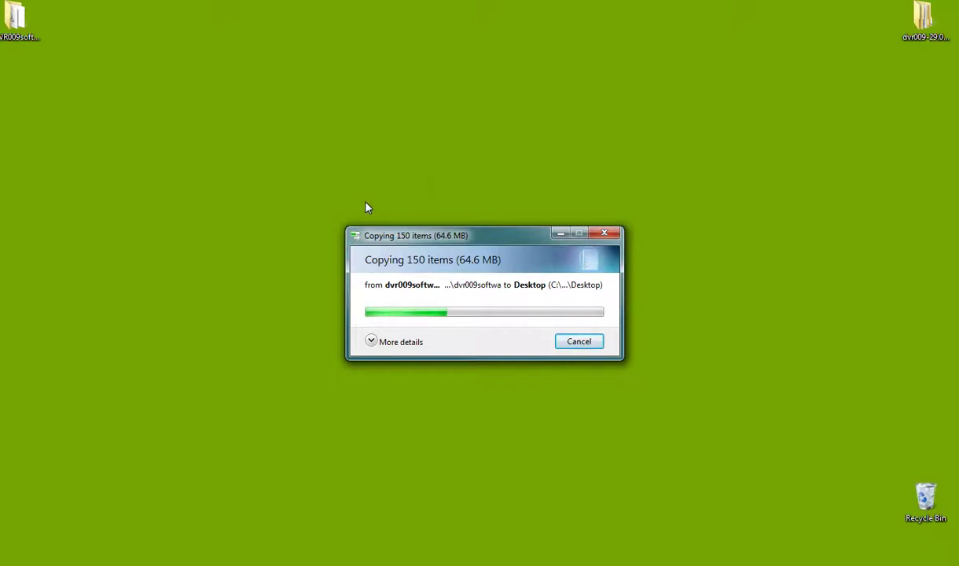
{"action": "left_click_drag", "start_coordinate": [35, 41], "coordinate": [426, 175]}
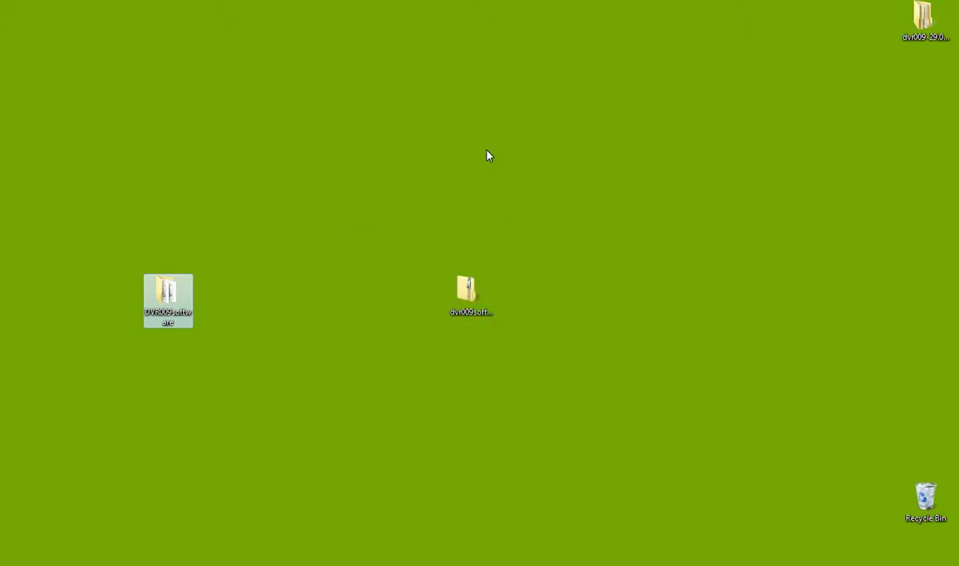
{"action": "left_click_drag", "start_coordinate": [157, 303], "coordinate": [395, 299]}
{"action": "left_click", "coordinate": [380, 373]}
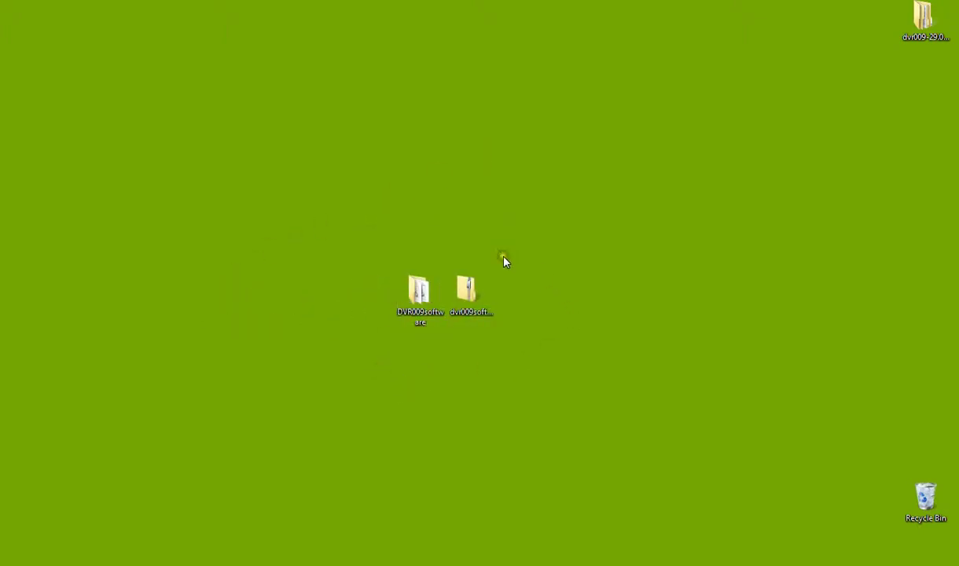
Move the dvr009software(1).zip archive away from the extracted folder and into the Recycle Bin
{"action": "left_click_drag", "start_coordinate": [466, 291], "coordinate": [617, 297]}
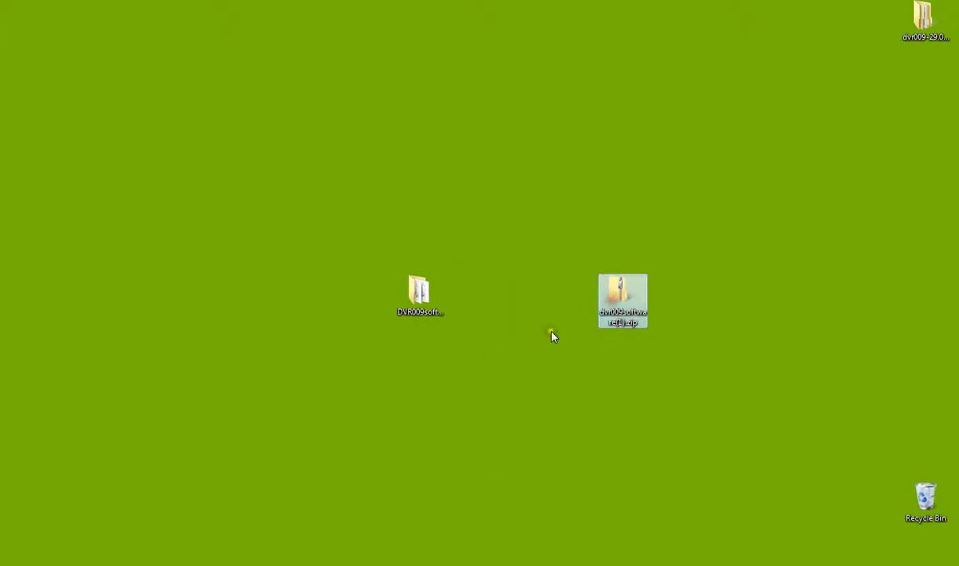
{"action": "left_click", "coordinate": [513, 346]}
{"action": "left_click_drag", "start_coordinate": [626, 301], "coordinate": [925, 498]}
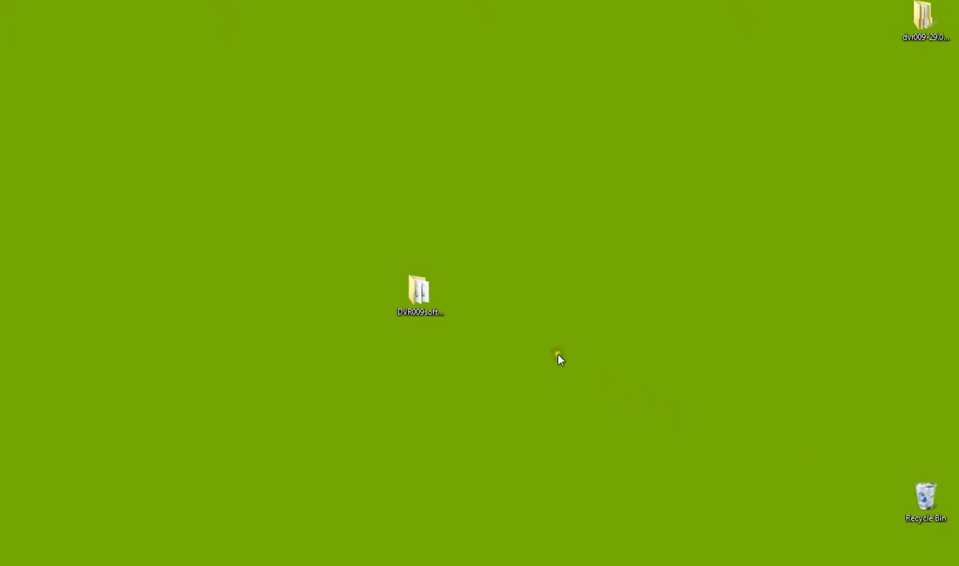
Create a desktop shortcut to CarGpsPlayer.exe from the DVR009software folder and place it beside that folder
{"action": "double_click", "coordinate": [422, 294]}
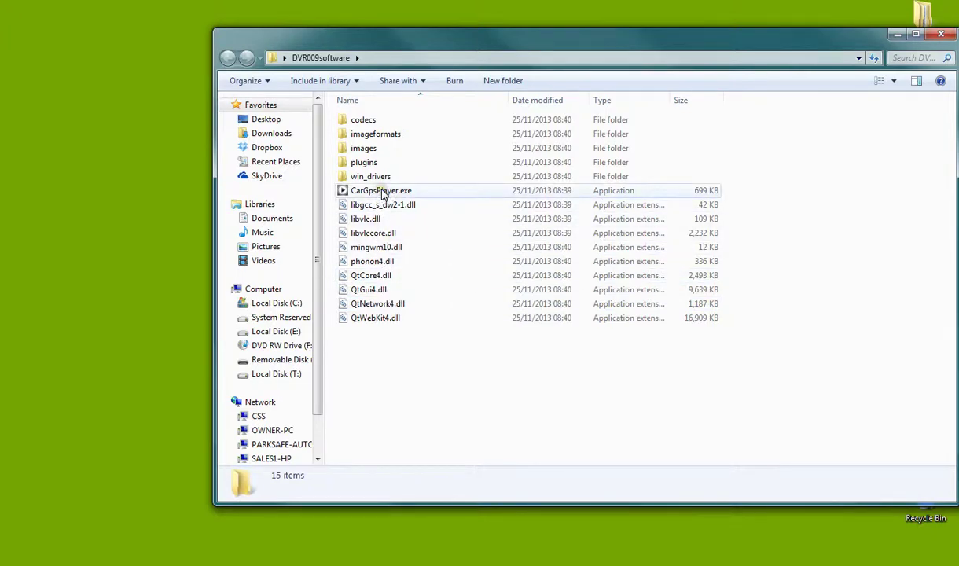
{"action": "left_click", "coordinate": [383, 194]}
{"action": "right_click", "coordinate": [384, 194]}
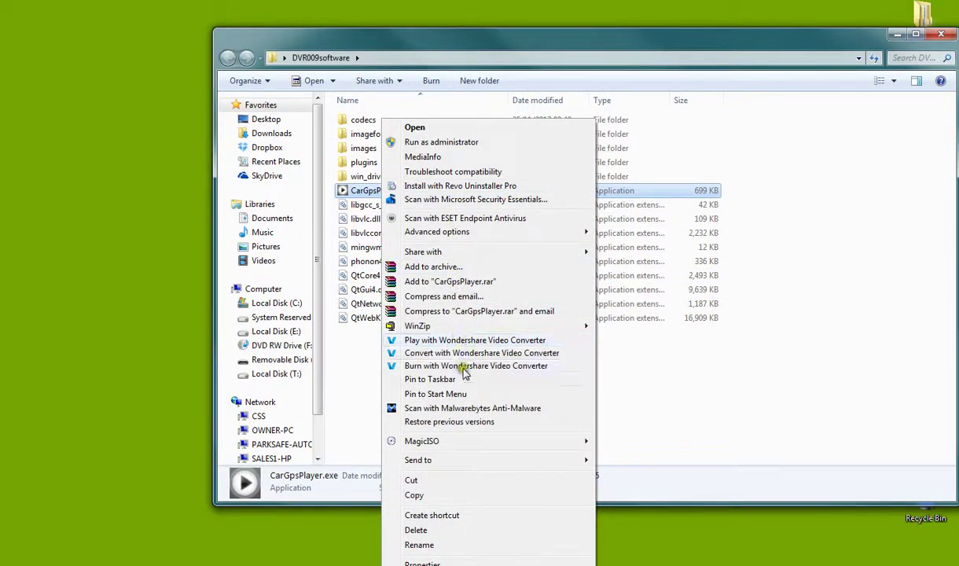
{"action": "mouse_move", "coordinate": [488, 461]}
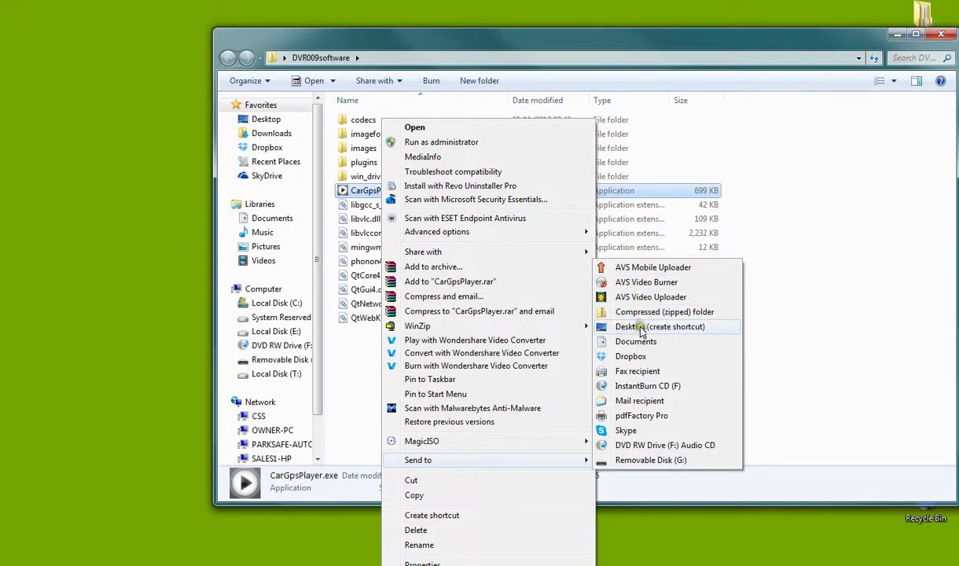
{"action": "left_click", "coordinate": [713, 330]}
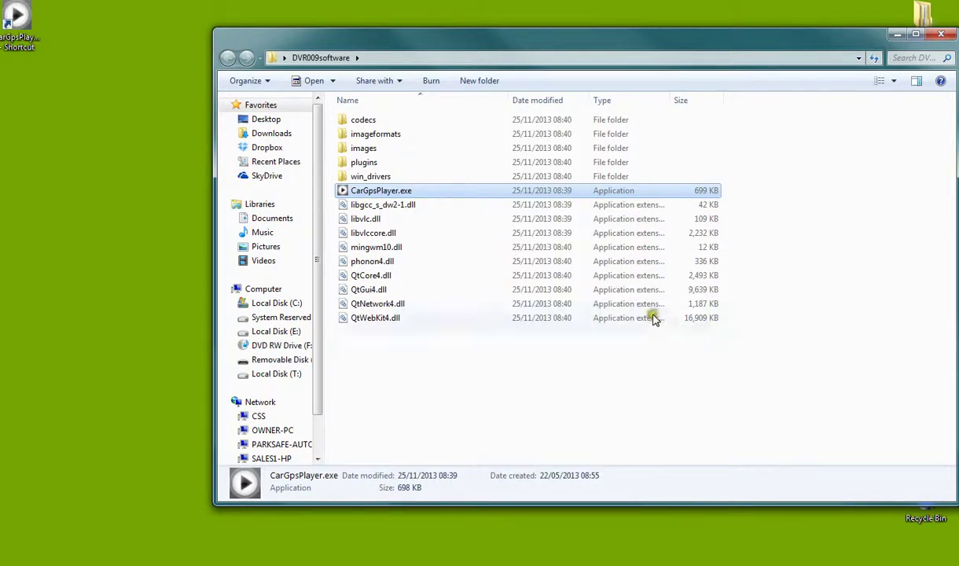
{"action": "left_click", "coordinate": [897, 34]}
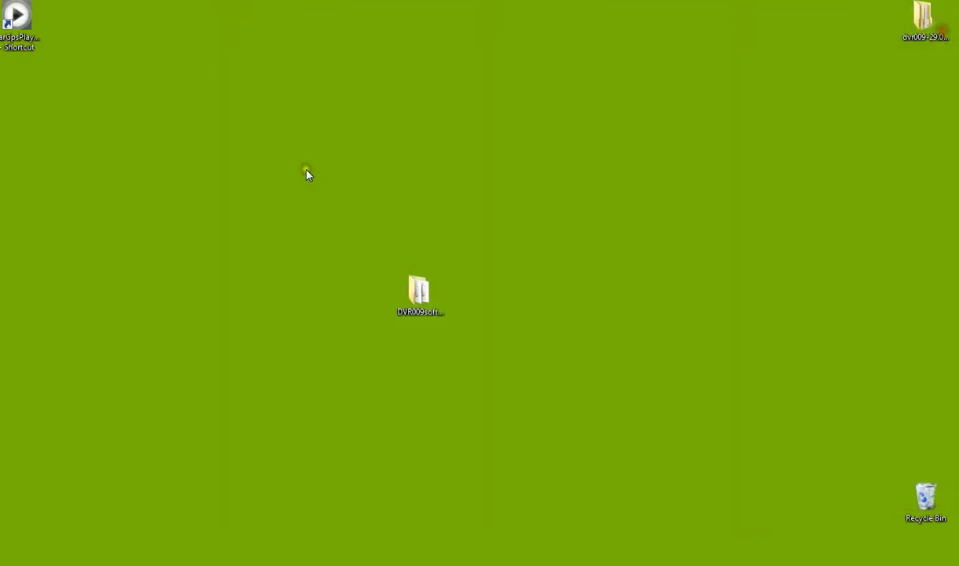
{"action": "left_click_drag", "start_coordinate": [17, 20], "coordinate": [546, 299]}
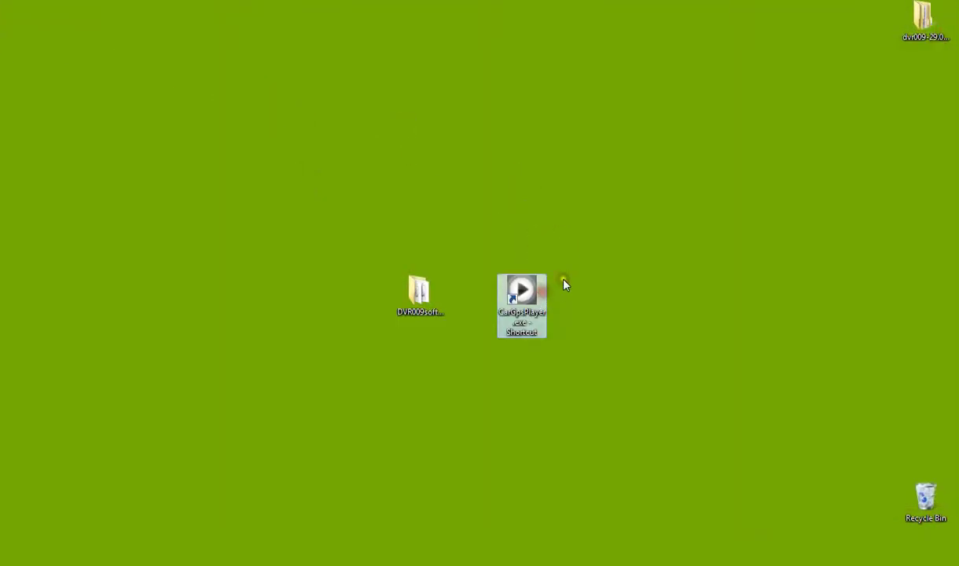
Set the DVR009software folder on the desktop to hidden, applying the change to its subfolders and files
{"action": "left_click", "coordinate": [419, 292]}
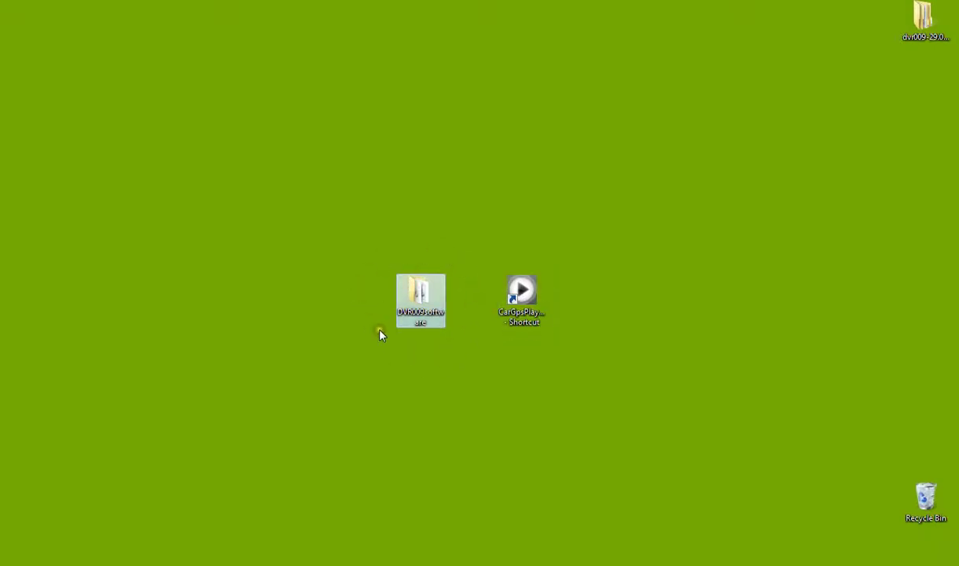
{"action": "right_click", "coordinate": [421, 295]}
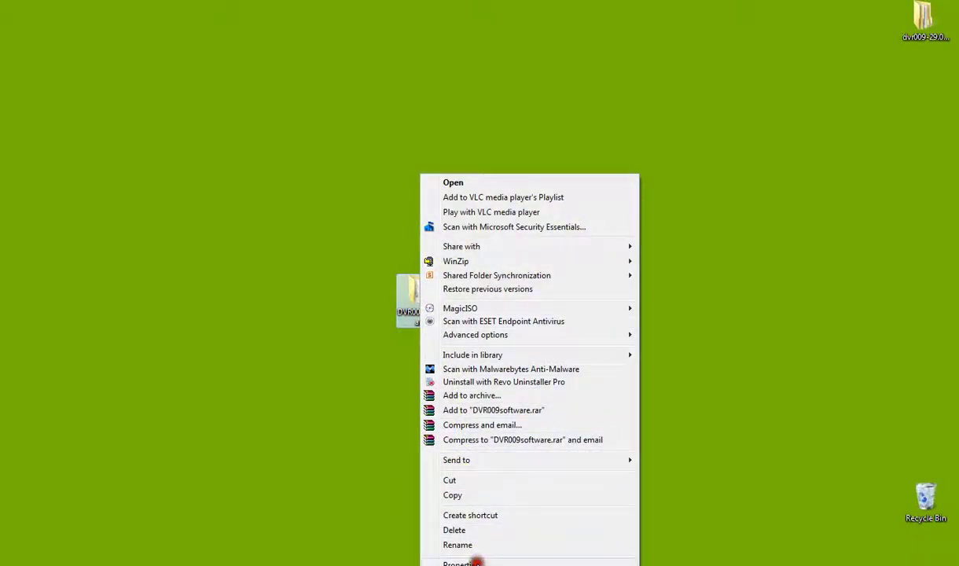
{"action": "left_click", "coordinate": [463, 562]}
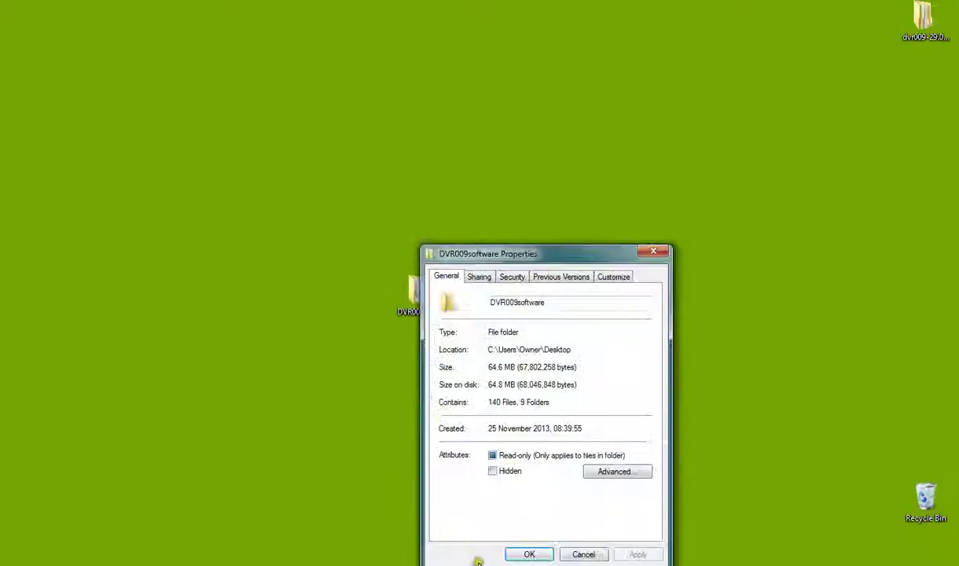
{"action": "left_click", "coordinate": [493, 472]}
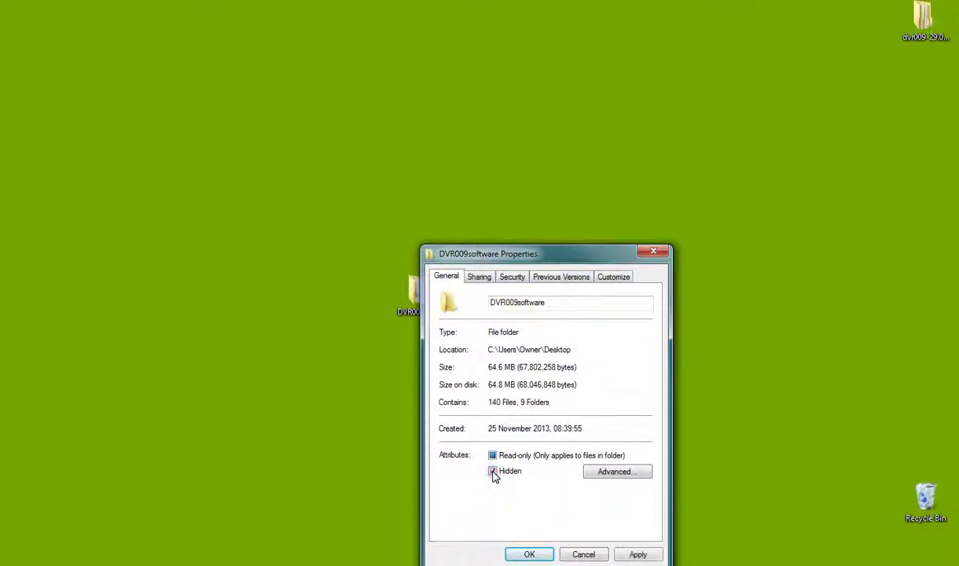
{"action": "left_click", "coordinate": [637, 555]}
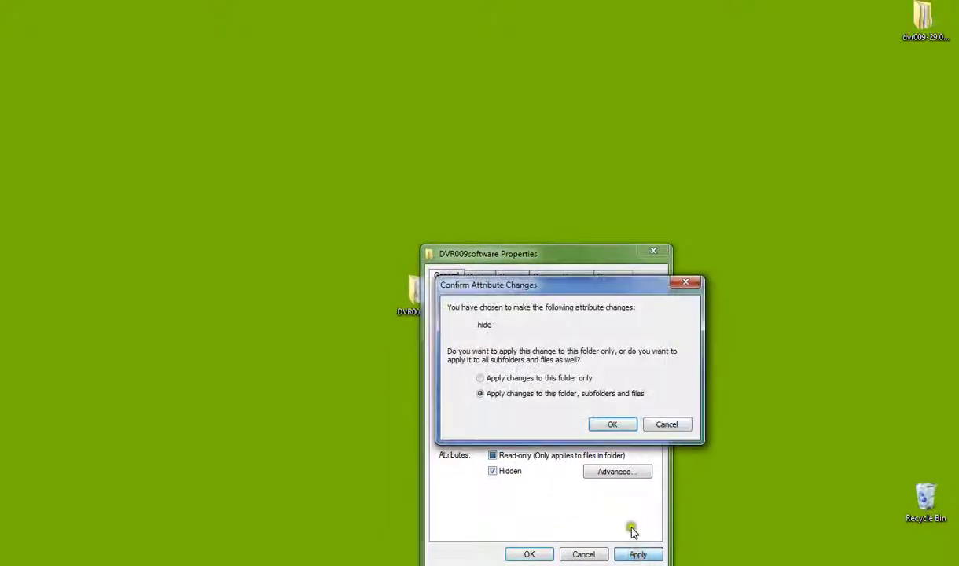
{"action": "left_click", "coordinate": [612, 425]}
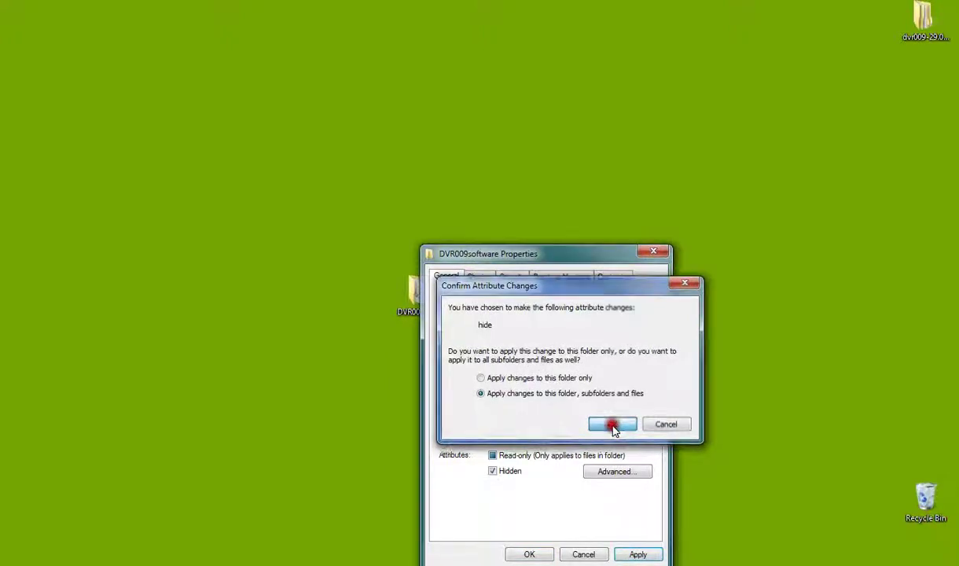
{"action": "left_click", "coordinate": [539, 555]}
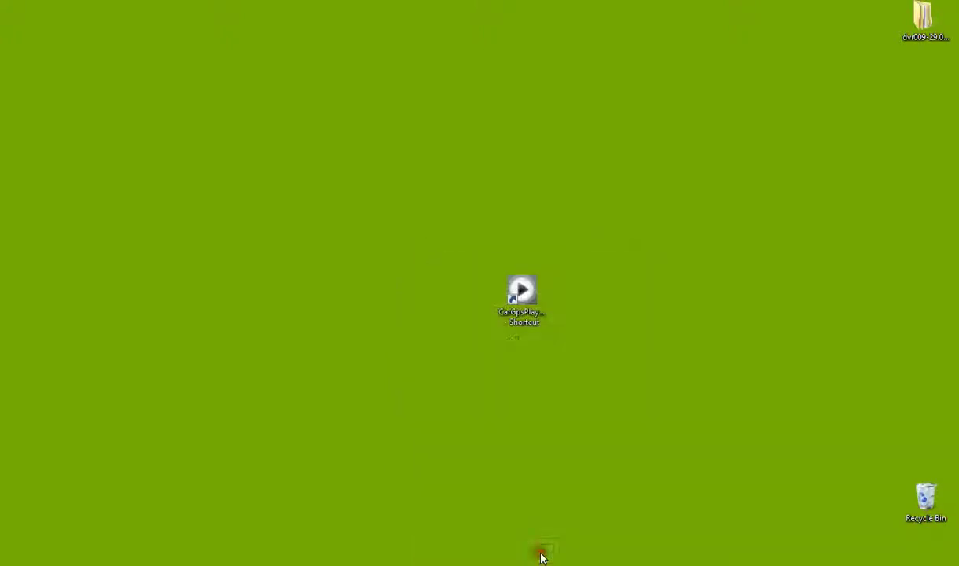
Launch CarGpsPlayer from its desktop shortcut and move the player window fully into view
{"action": "left_click_drag", "start_coordinate": [523, 301], "coordinate": [422, 162]}
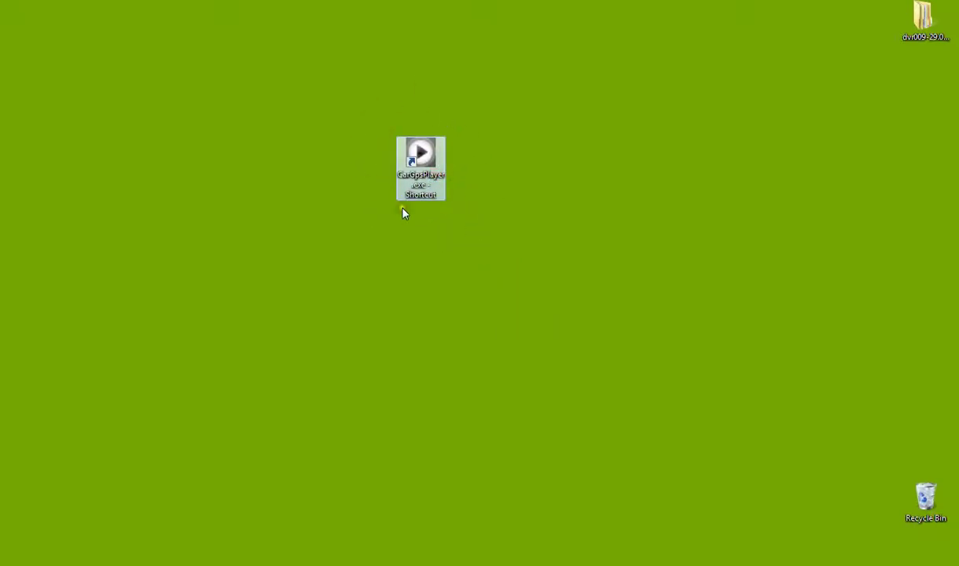
{"action": "double_click", "coordinate": [423, 158]}
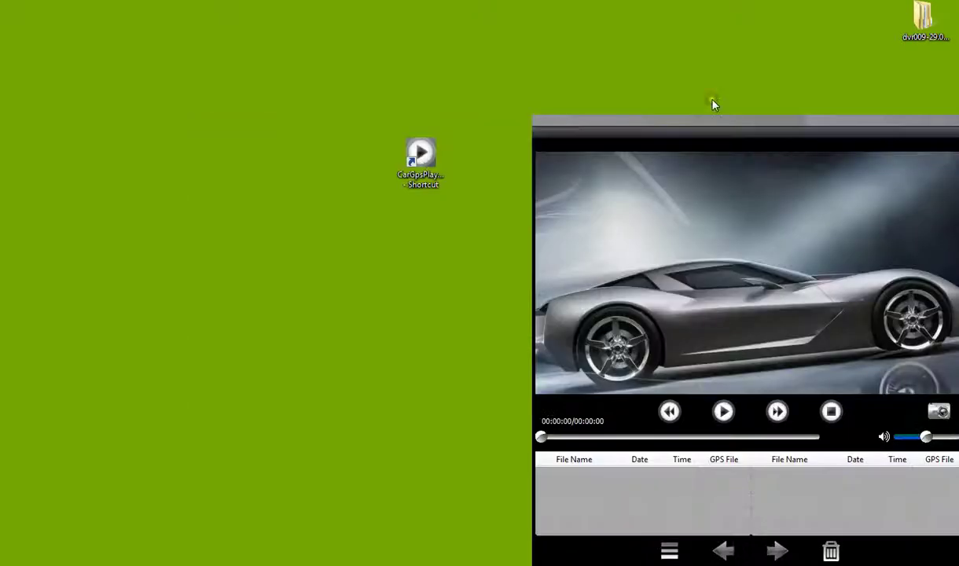
{"action": "left_click_drag", "start_coordinate": [885, 131], "coordinate": [477, 43]}
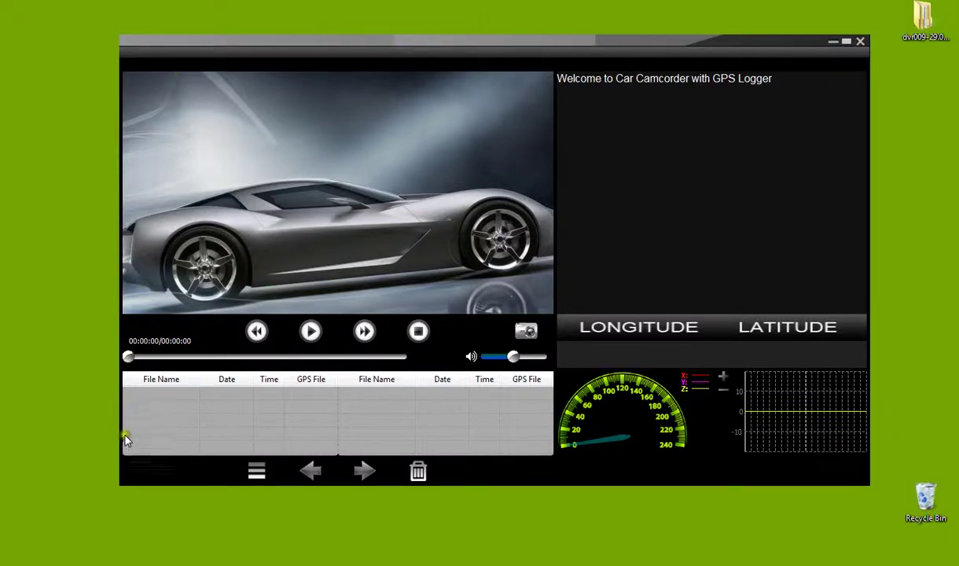
Load AMBA0139.MOV, AMBA0140.MOV and AMBA0141.MOV into the player from the desktop folder dvr009-29.07.2013\DCIM\100MEDIA
{"action": "left_click", "coordinate": [257, 470]}
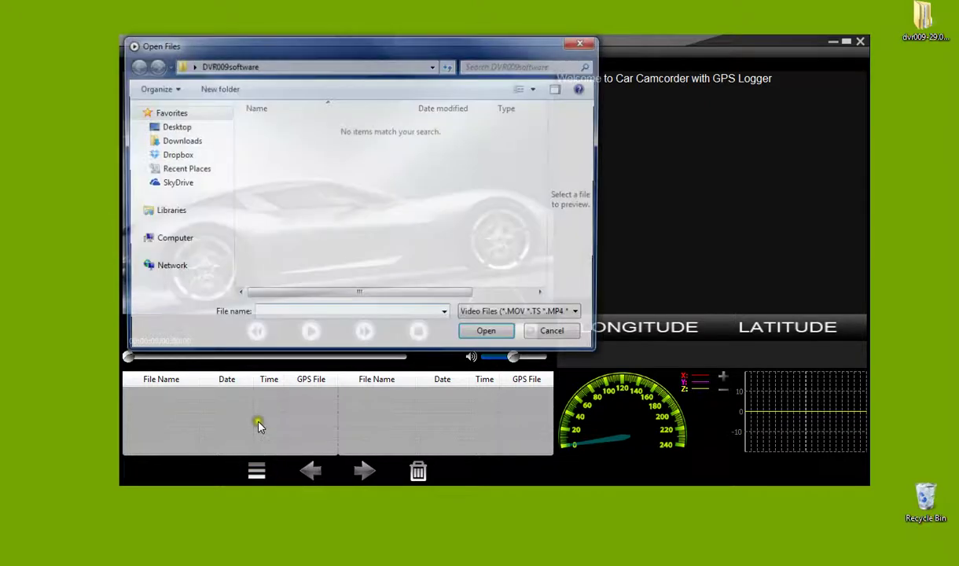
{"action": "left_click_drag", "start_coordinate": [225, 250], "coordinate": [221, 156]}
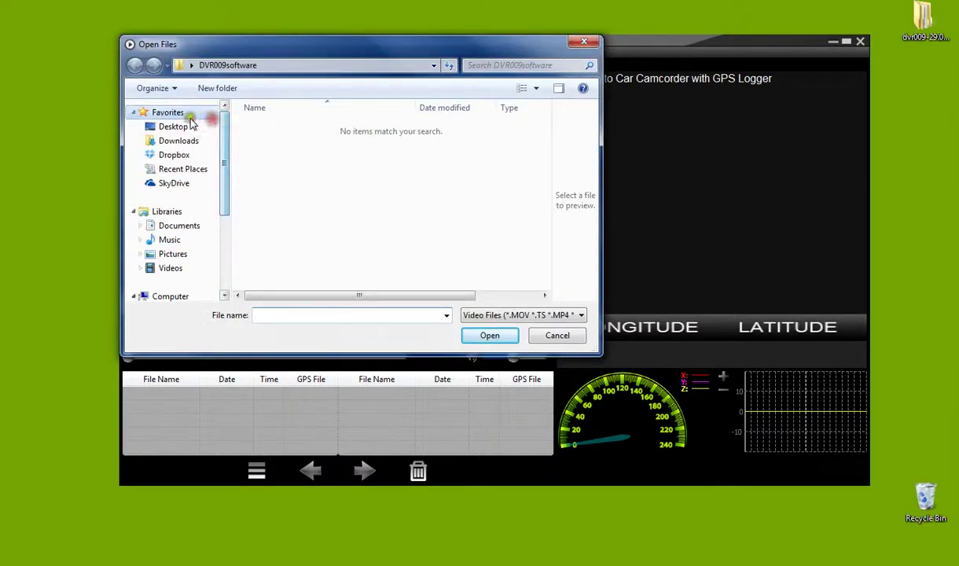
{"action": "left_click", "coordinate": [177, 126]}
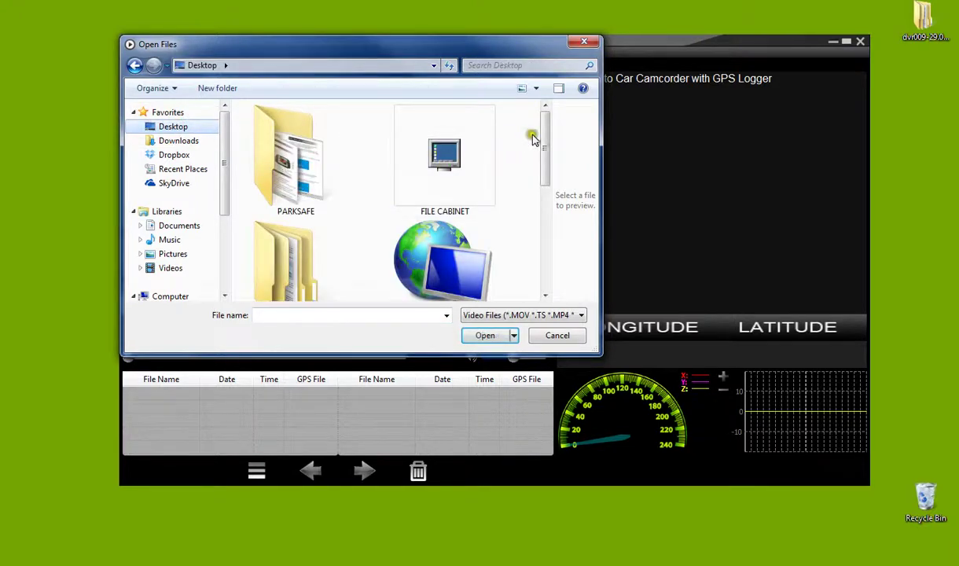
{"action": "left_click_drag", "start_coordinate": [541, 138], "coordinate": [546, 185]}
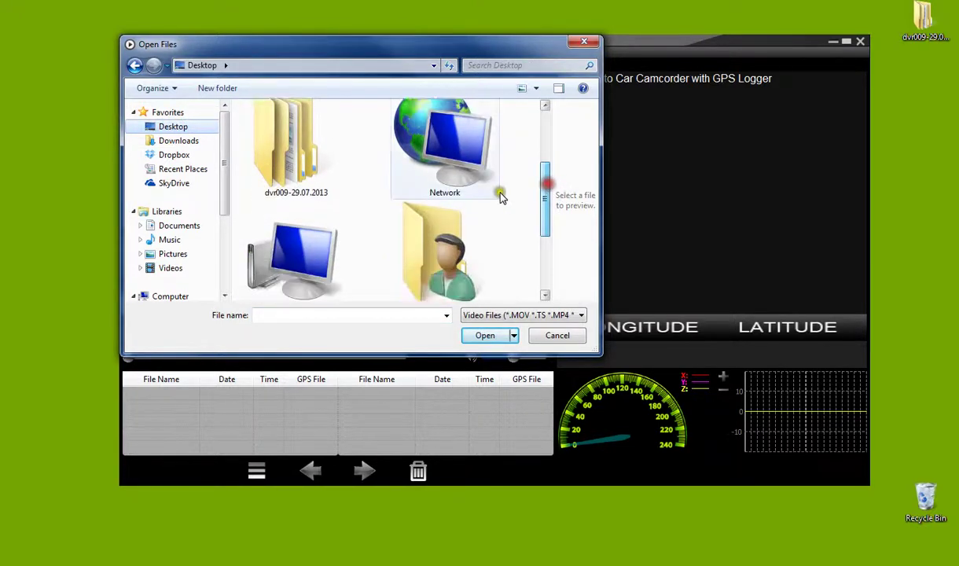
{"action": "double_click", "coordinate": [275, 135]}
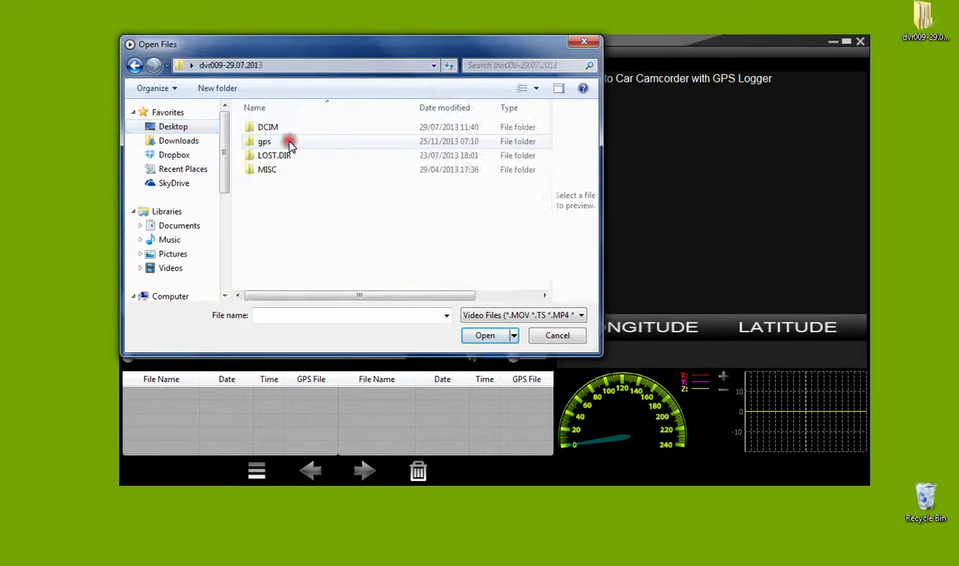
{"action": "double_click", "coordinate": [333, 131]}
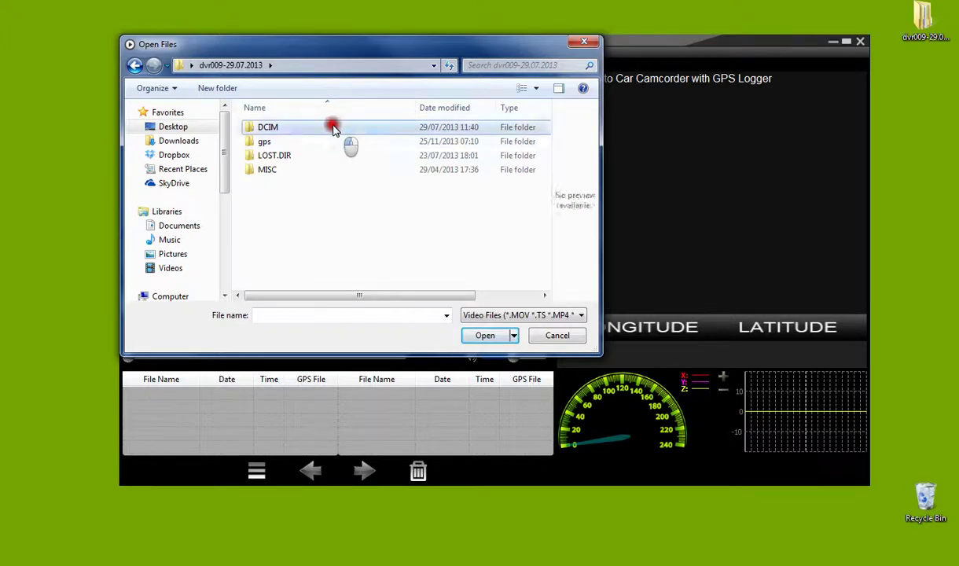
{"action": "double_click", "coordinate": [327, 126]}
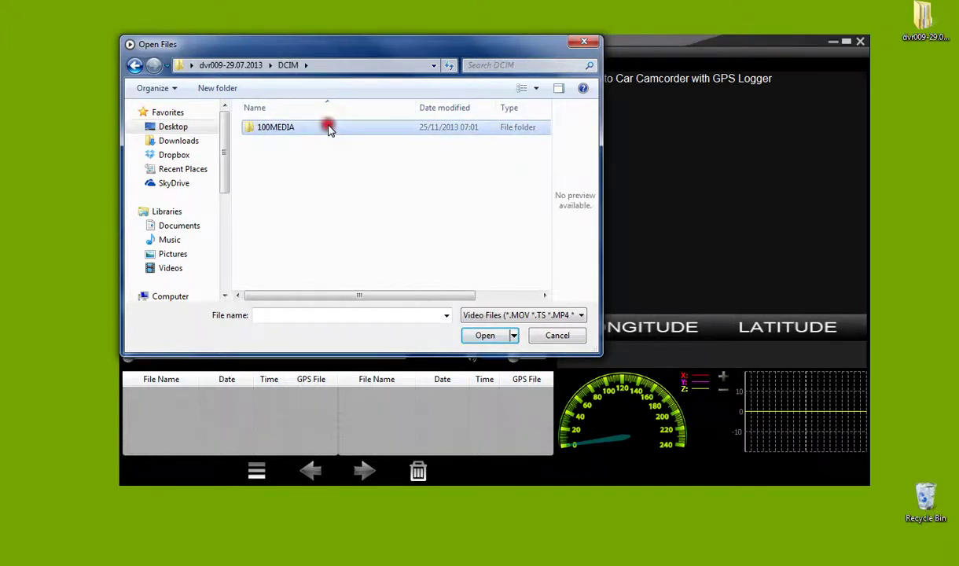
{"action": "left_click_drag", "start_coordinate": [537, 174], "coordinate": [343, 191]}
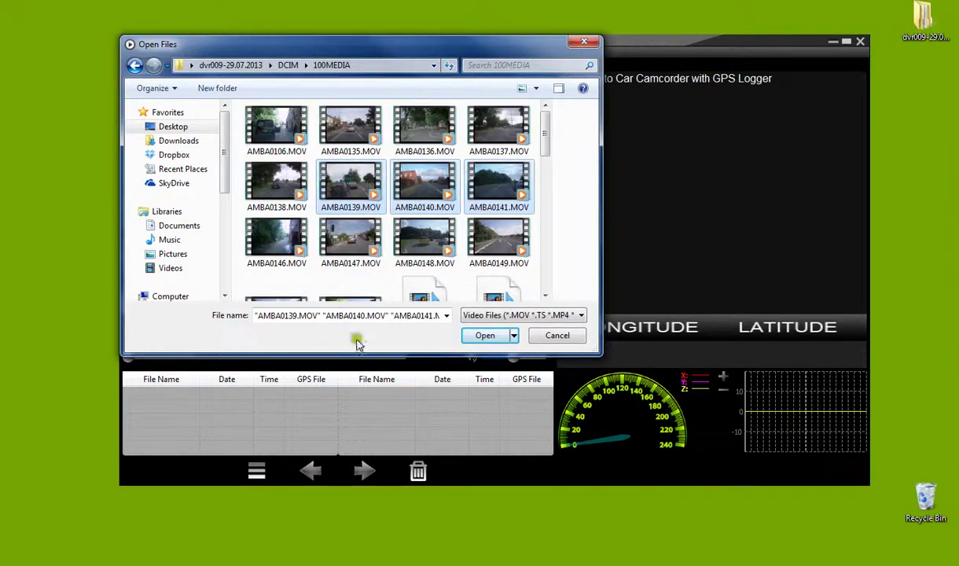
{"action": "left_click", "coordinate": [488, 337]}
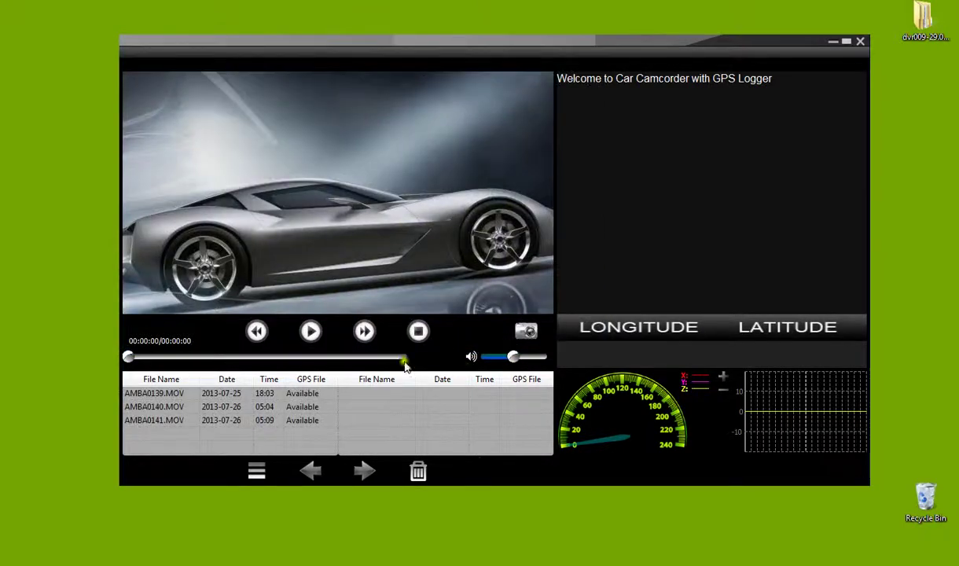
Check the file list entries and the GPS file status of each of the three loaded clips
{"action": "left_click", "coordinate": [179, 408]}
{"action": "left_click", "coordinate": [182, 422]}
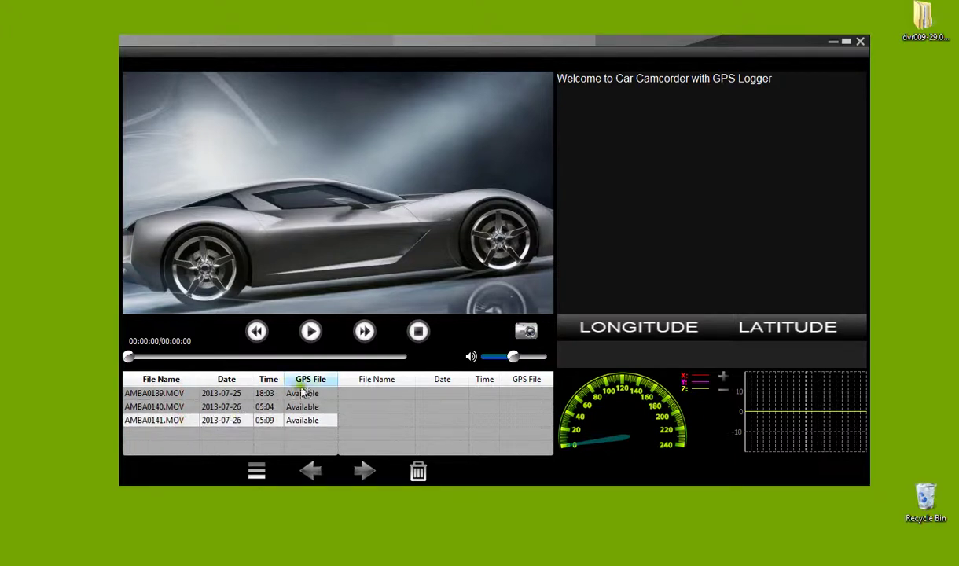
{"action": "left_click", "coordinate": [330, 378]}
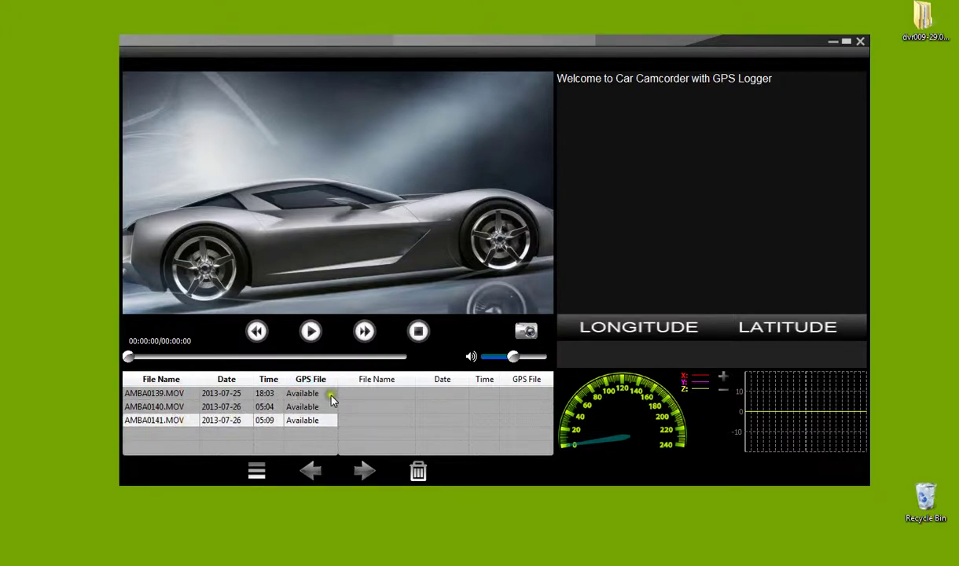
{"action": "left_click", "coordinate": [330, 394]}
{"action": "left_click", "coordinate": [330, 407]}
{"action": "left_click", "coordinate": [331, 421]}
Play AMBA0139.MOV with its map and speed data for a few seconds, and stop the playback
{"action": "left_click", "coordinate": [165, 392]}
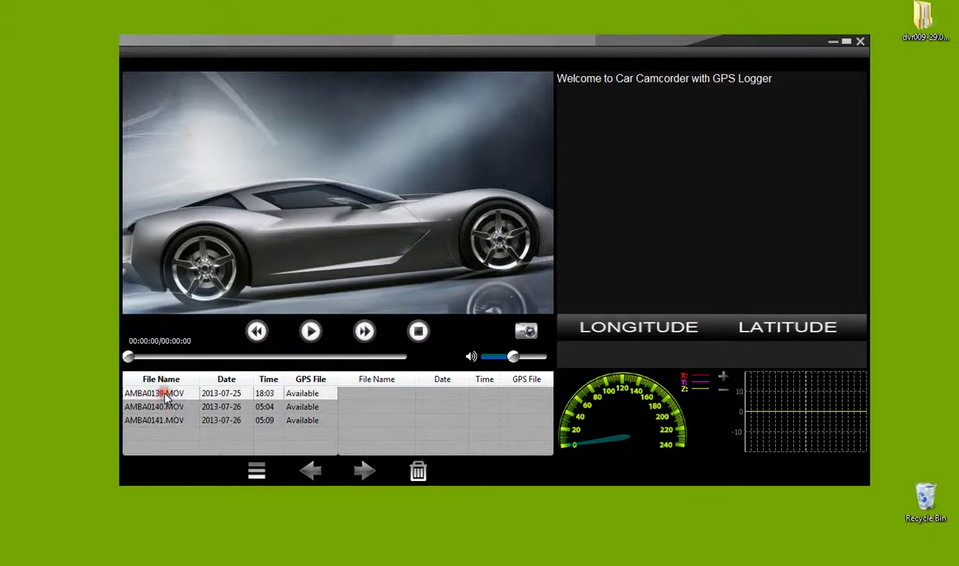
{"action": "left_click", "coordinate": [311, 331]}
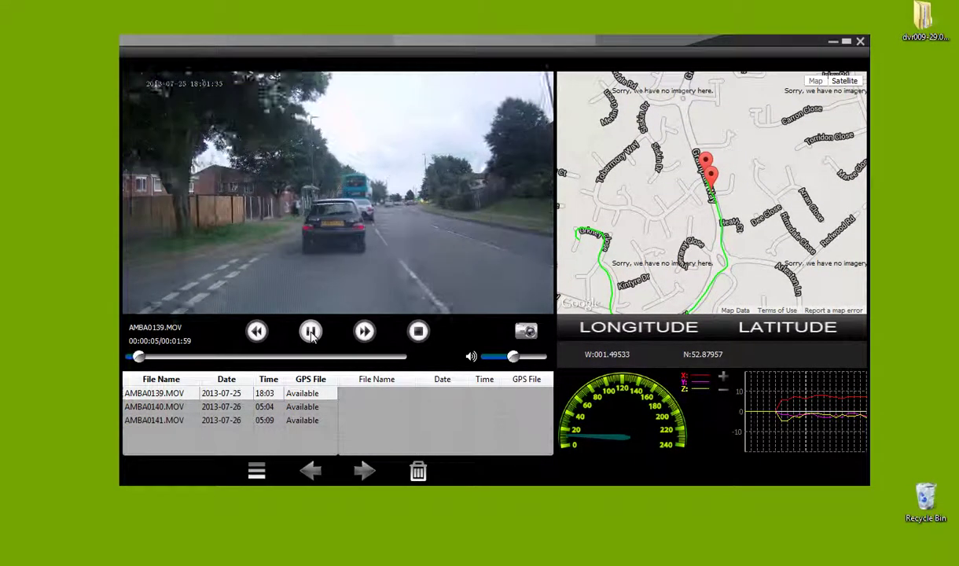
{"action": "left_click", "coordinate": [418, 331]}
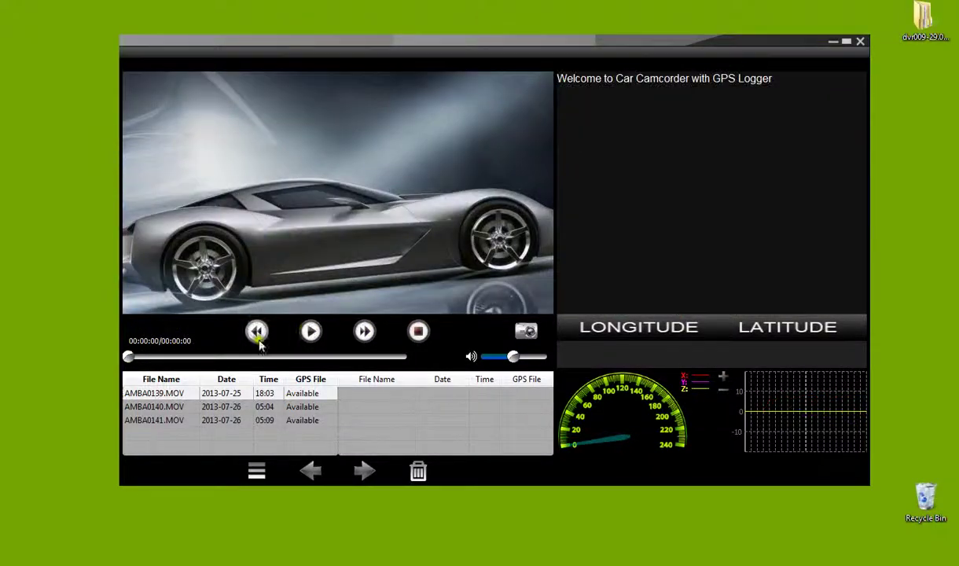
Select AMBA0141.MOV in the file list and start its playback
{"action": "left_click", "coordinate": [166, 409]}
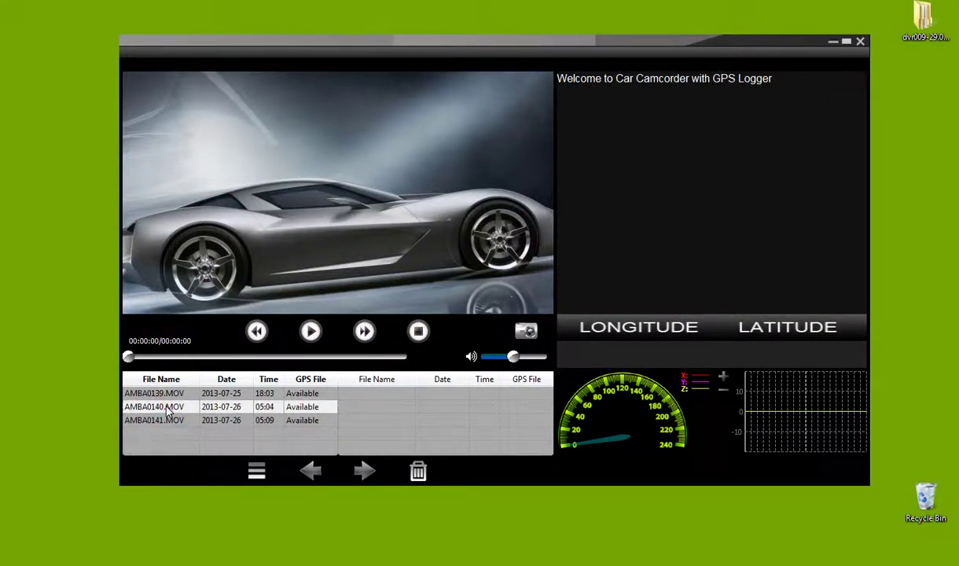
{"action": "left_click", "coordinate": [165, 421]}
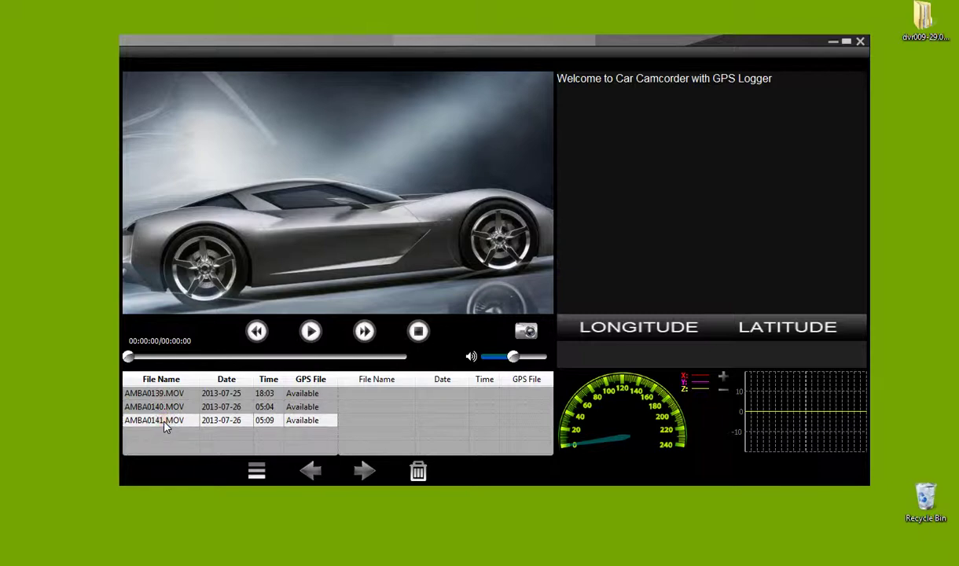
{"action": "left_click", "coordinate": [308, 332]}
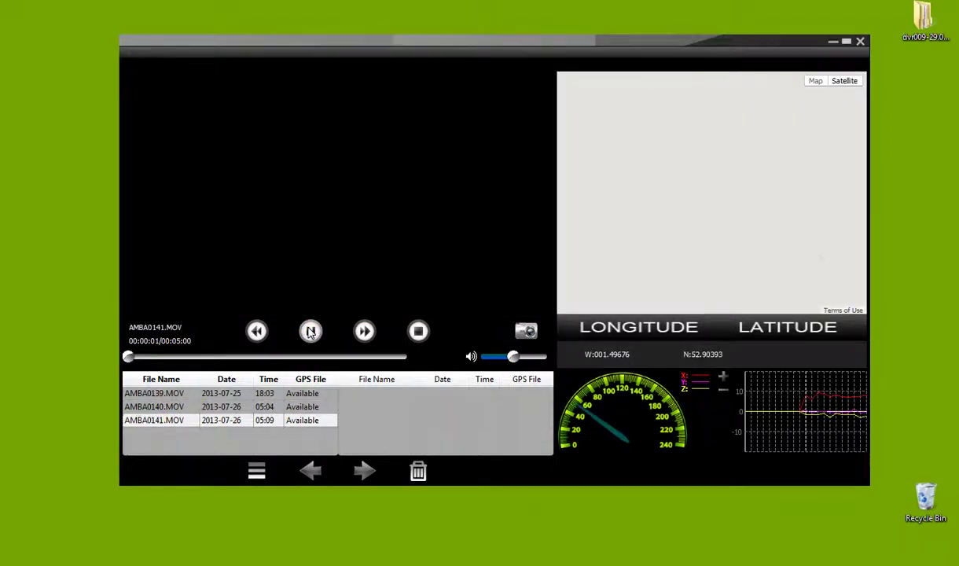